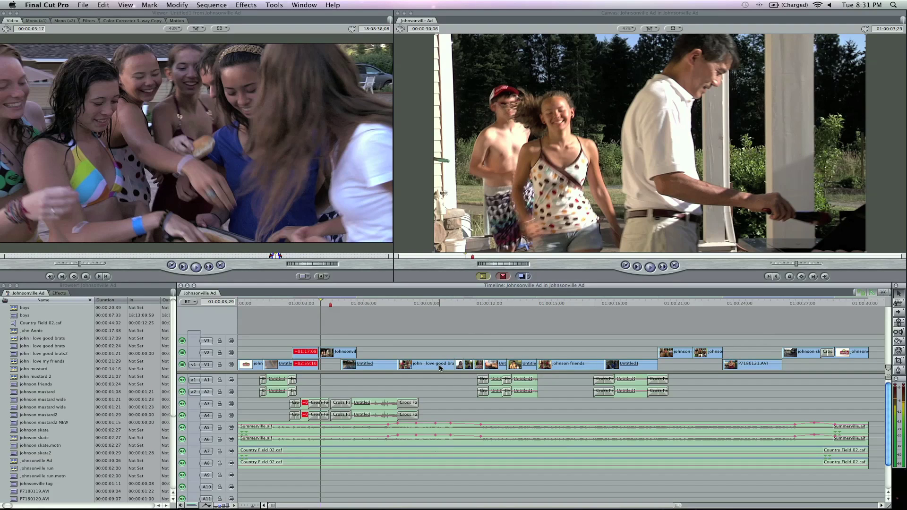
Razor-cut the 'john I love good brats' clip on V1 twice and select the short piece between the cuts.
key("b")
key("a")
left_click(900, 341)
left_click(439, 365)
key("a")
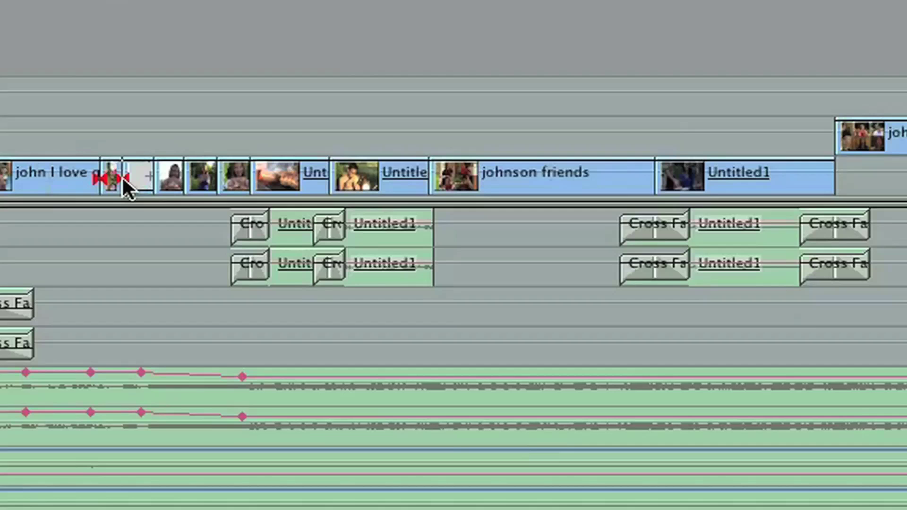
left_click(113, 180)
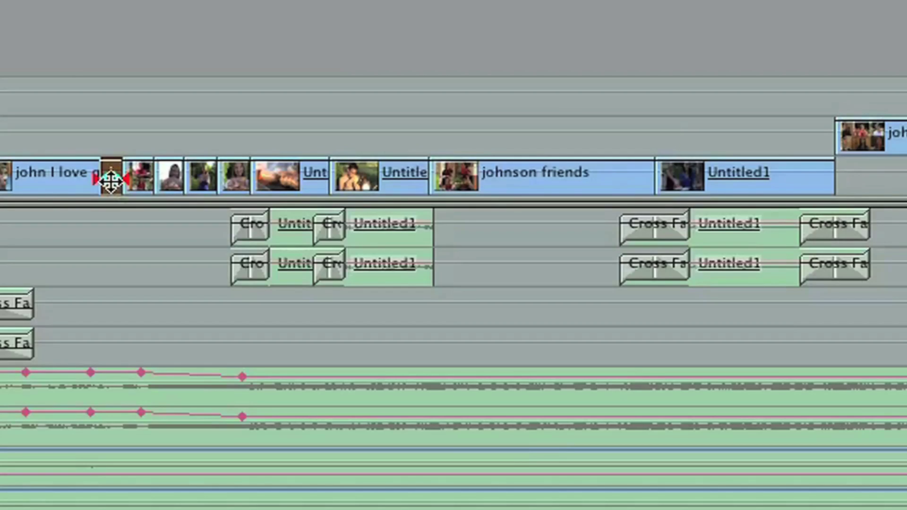
Delete the short piece, then slide all clips after the gap 10 frames earlier.
key("Delete")
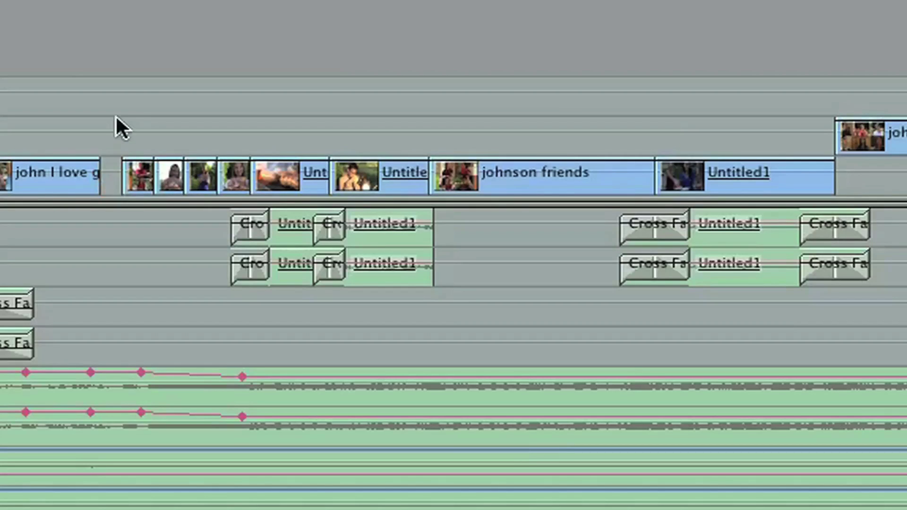
left_click_drag(118, 88, 906, 290)
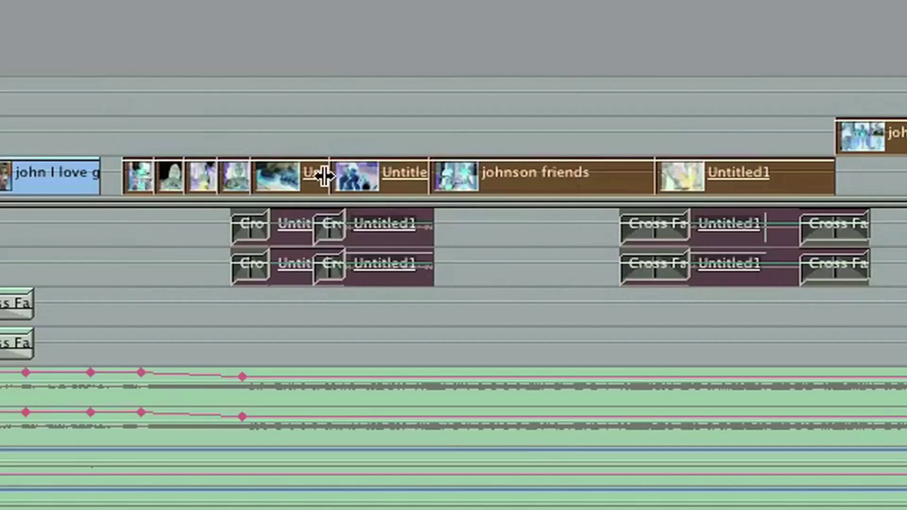
left_click_drag(314, 175, 281, 175)
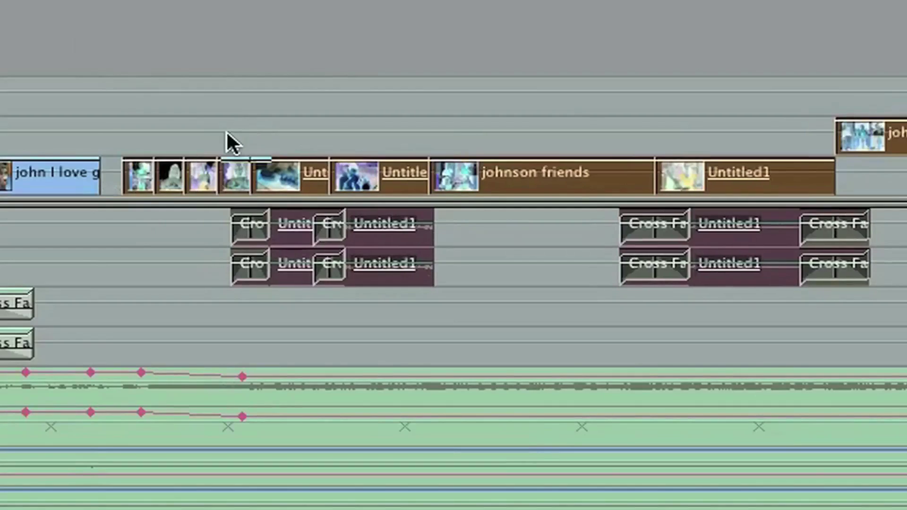
Deselect, select every clip from the playhead onward, then deselect again.
left_click(223, 132)
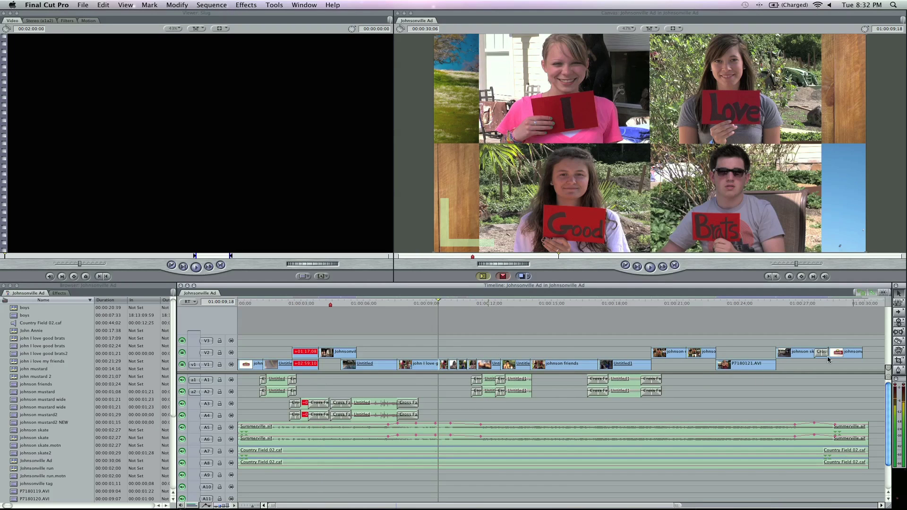
left_click(443, 349)
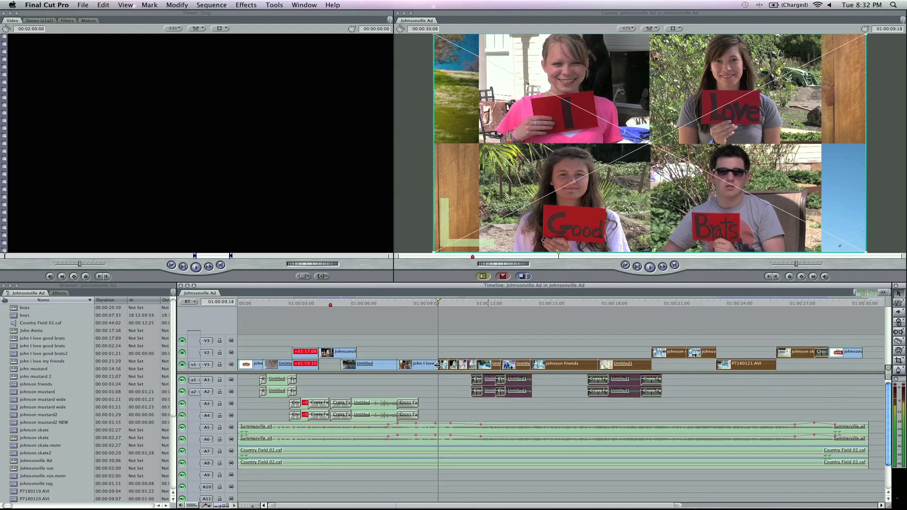
left_click(448, 337)
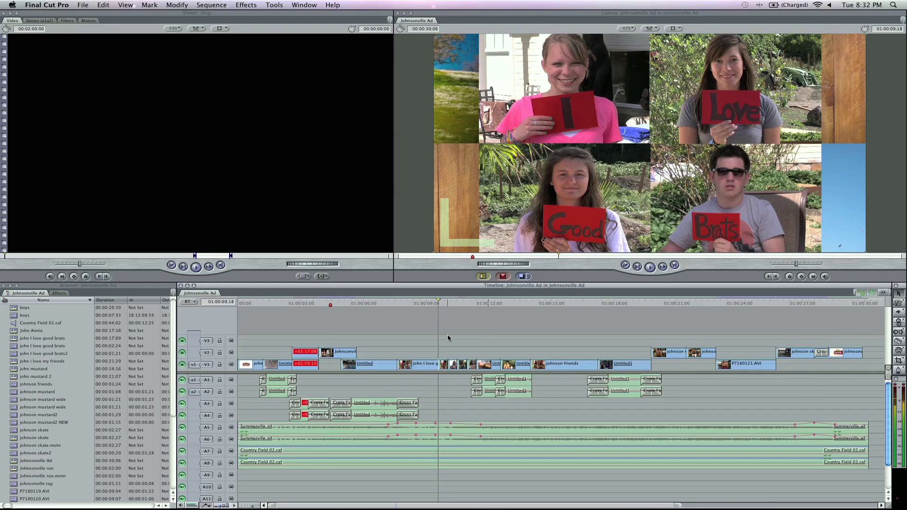
Undo the clip edits, then move the Canvas window left and enlarge it.
key("super+z")
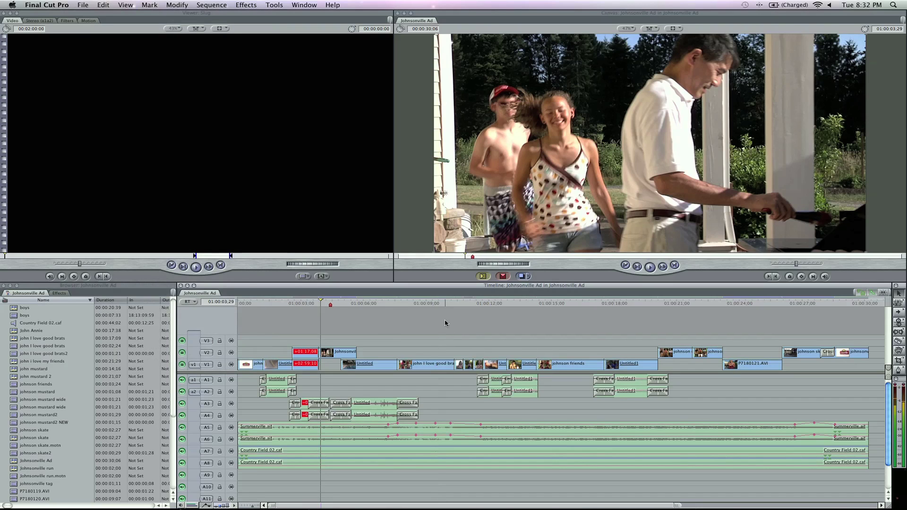
left_click(488, 17)
left_click_drag(488, 17, 313, 17)
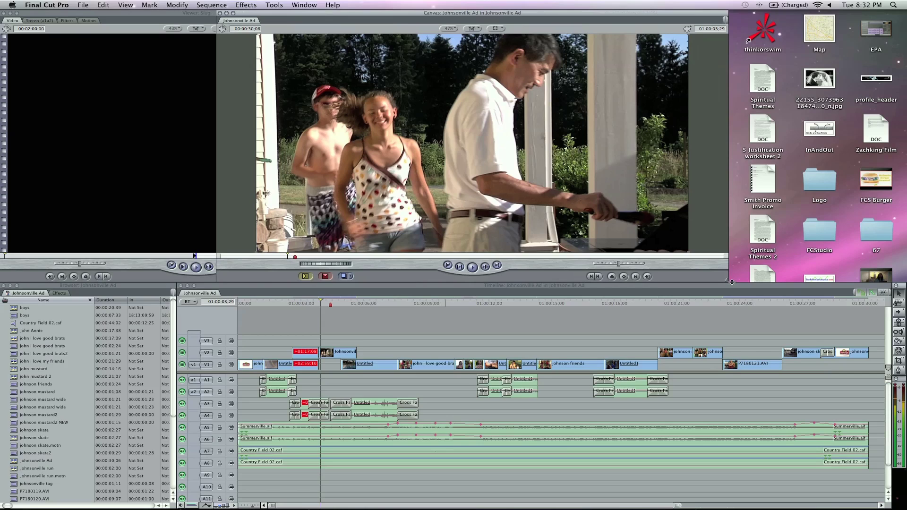
left_click_drag(730, 283, 872, 434)
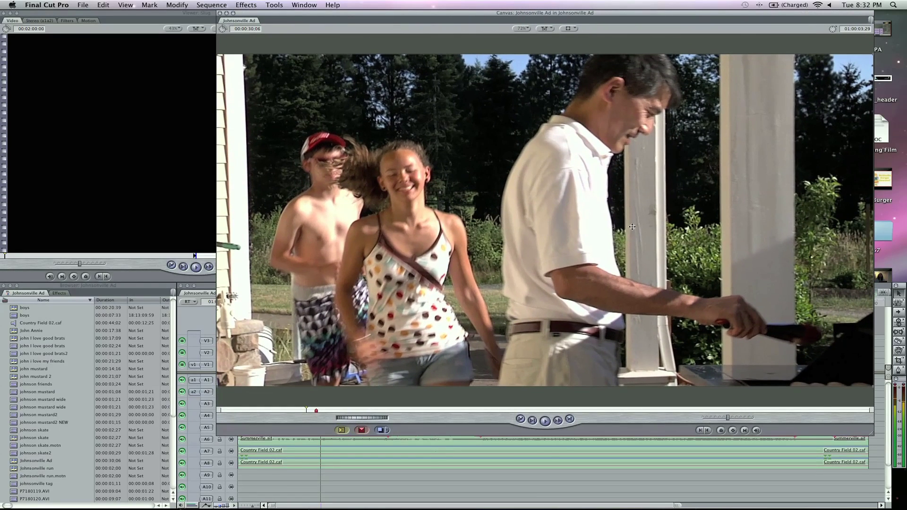
Restore the two-up window layout from the Window arrange options.
left_click(304, 5)
mouse_move(385, 34)
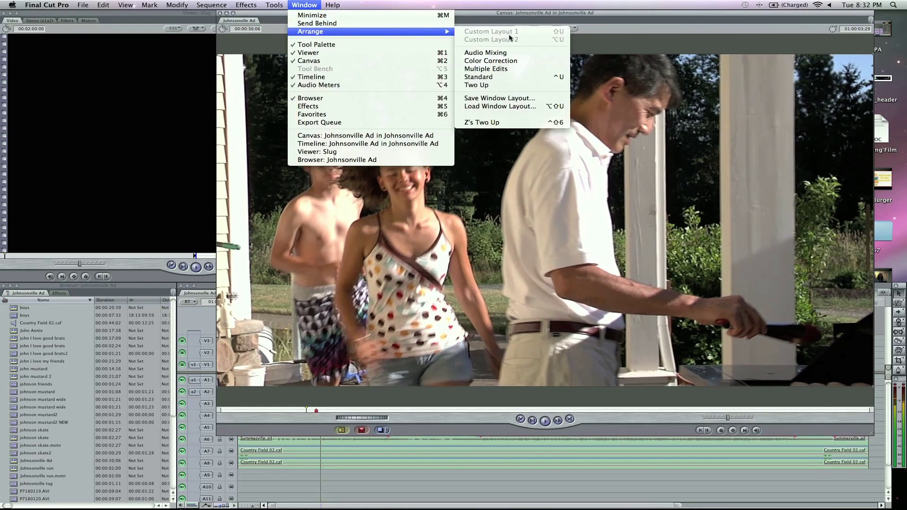
left_click(500, 122)
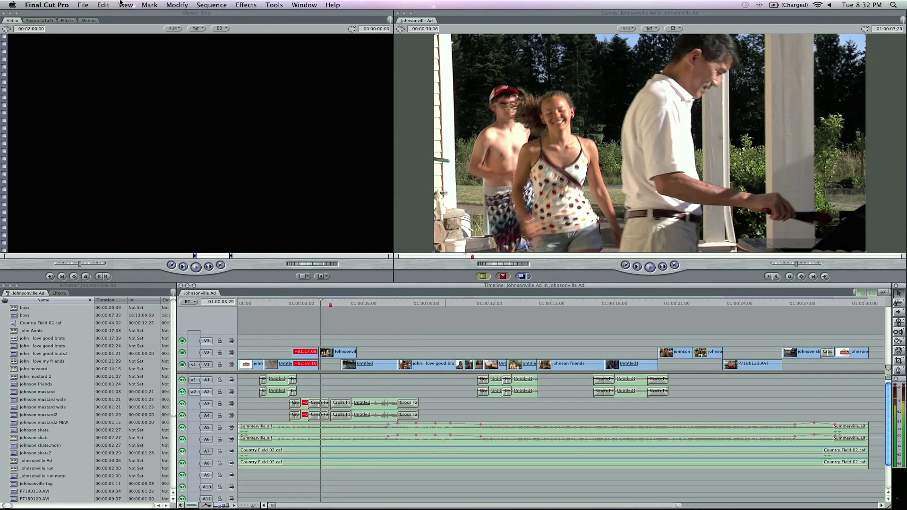
Keep Digital Cinema Desktop Preview as video playback and move the playhead to about 01:00:03:27.
left_click(123, 4)
mouse_move(168, 346)
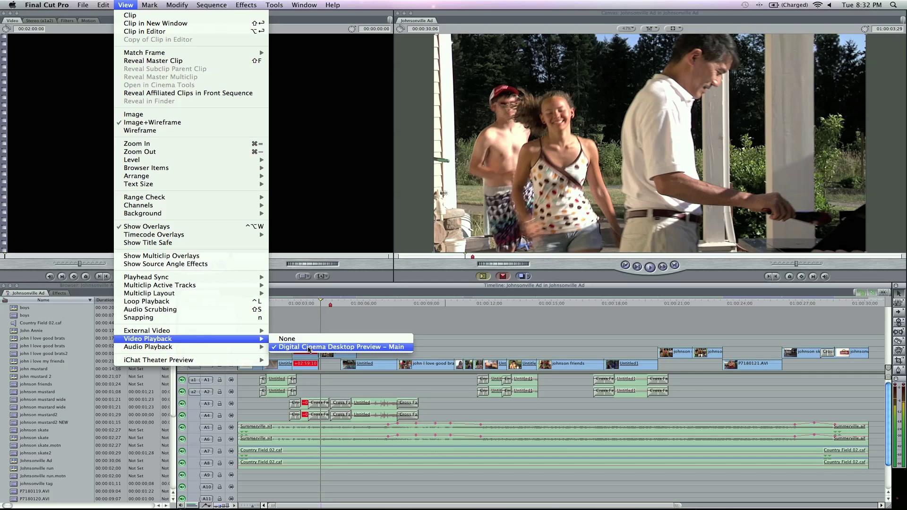
left_click(309, 349)
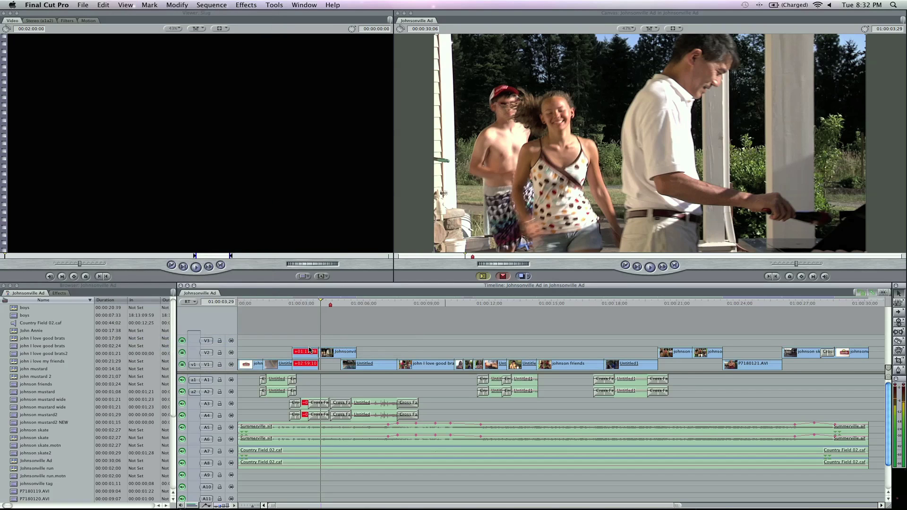
left_click(120, 4)
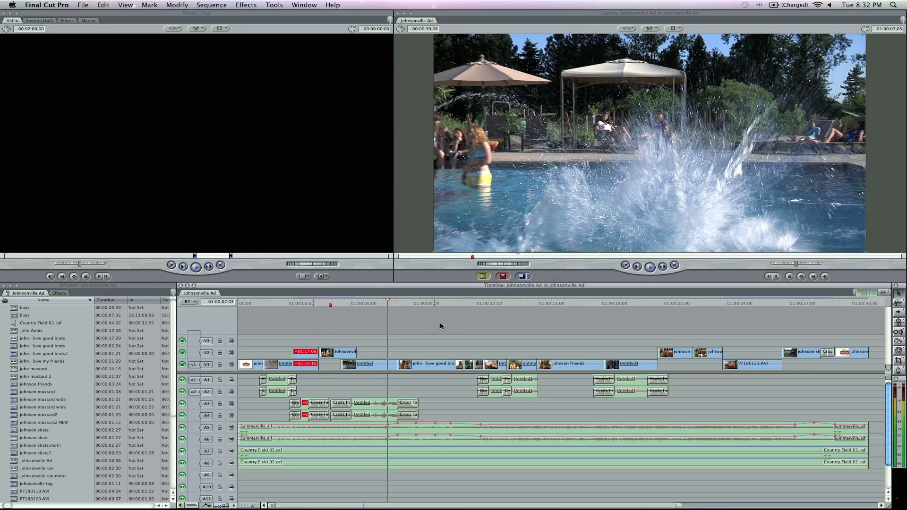
left_click(320, 304)
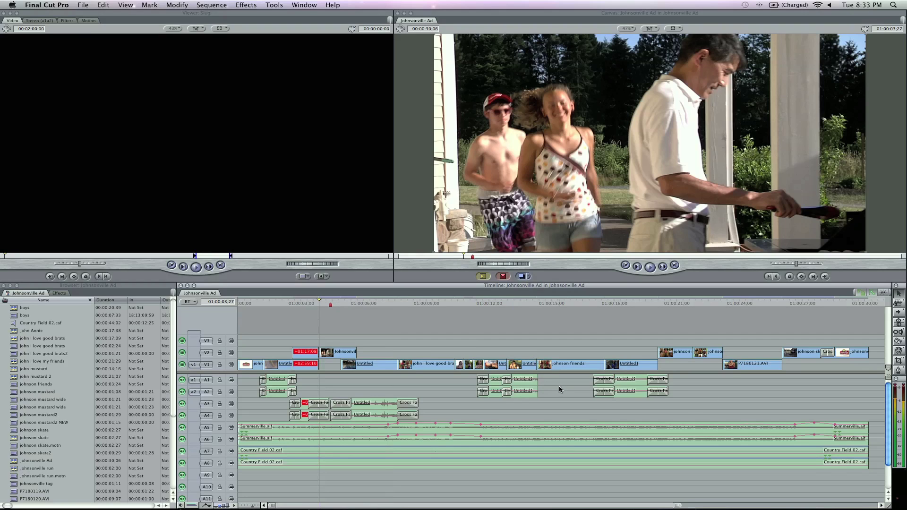
left_click(524, 363)
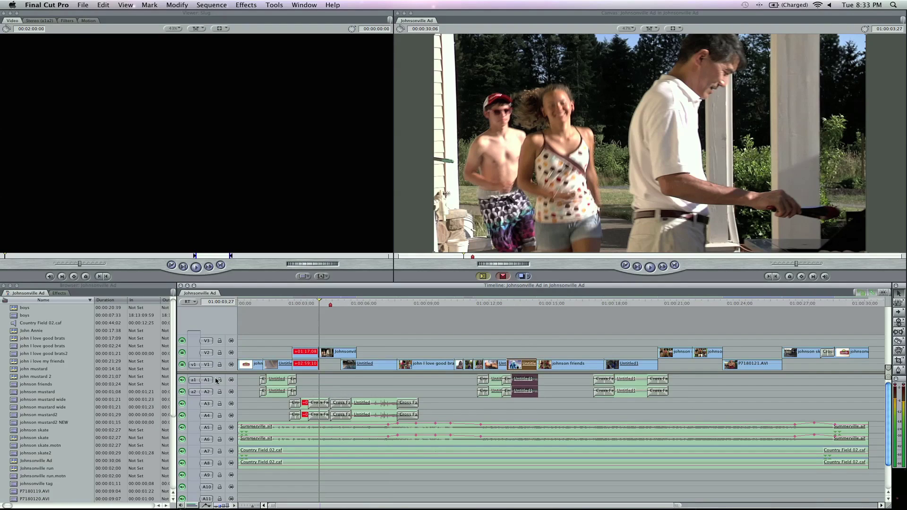
left_click(219, 380)
left_click(220, 392)
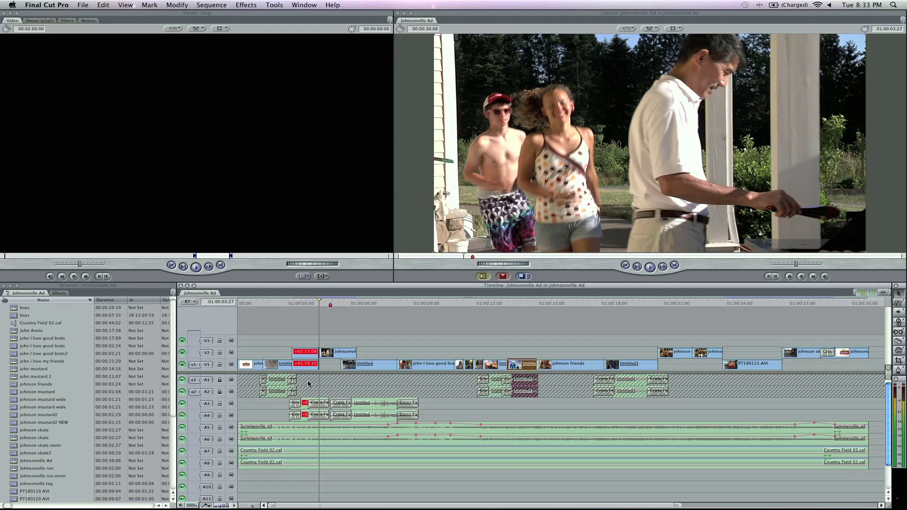
left_click(220, 380)
left_click(220, 391)
left_click(573, 392)
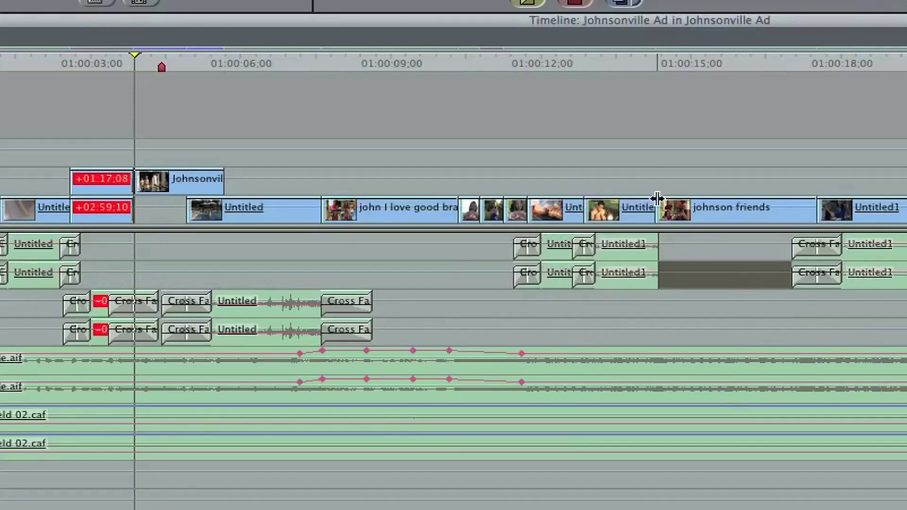
left_click(623, 203)
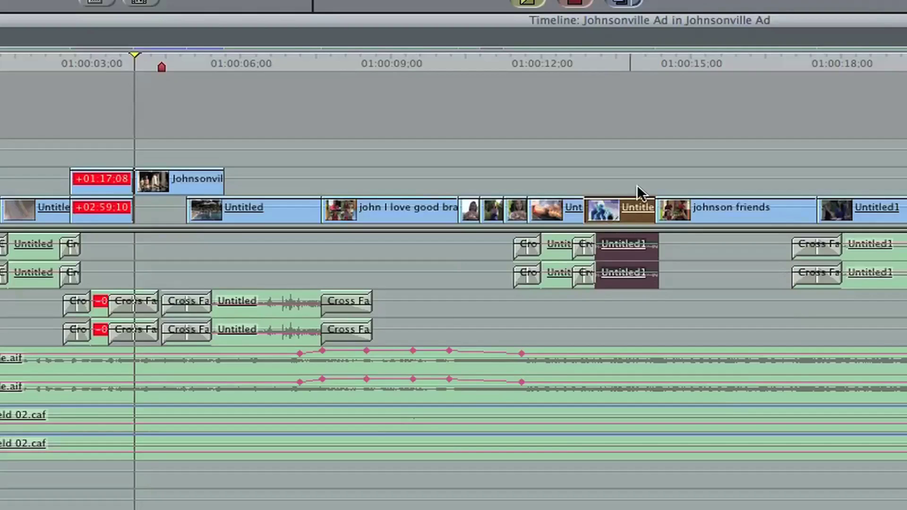
left_click(628, 203, "alt")
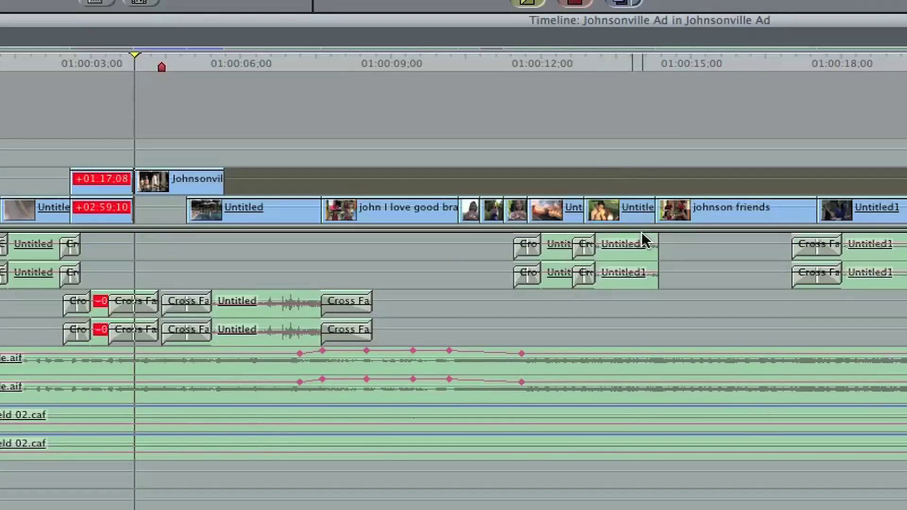
left_click_drag(518, 326, 187, 260)
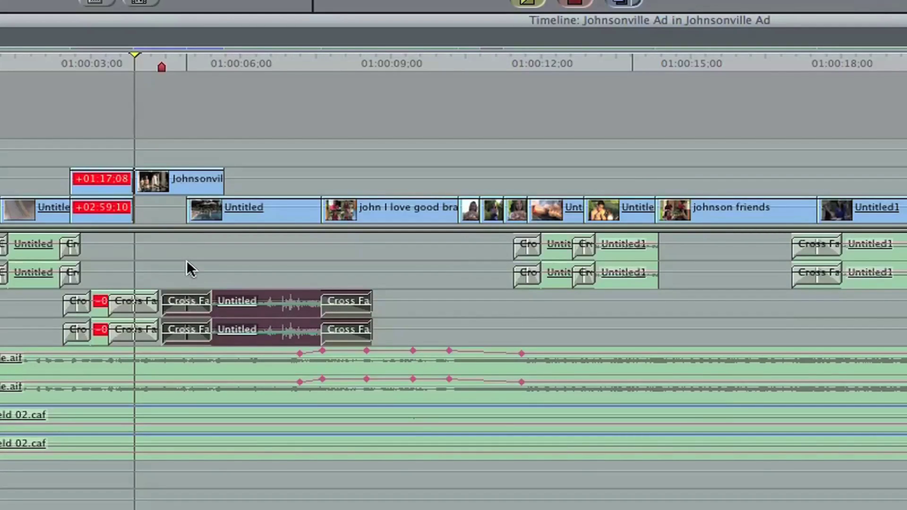
left_click(186, 260)
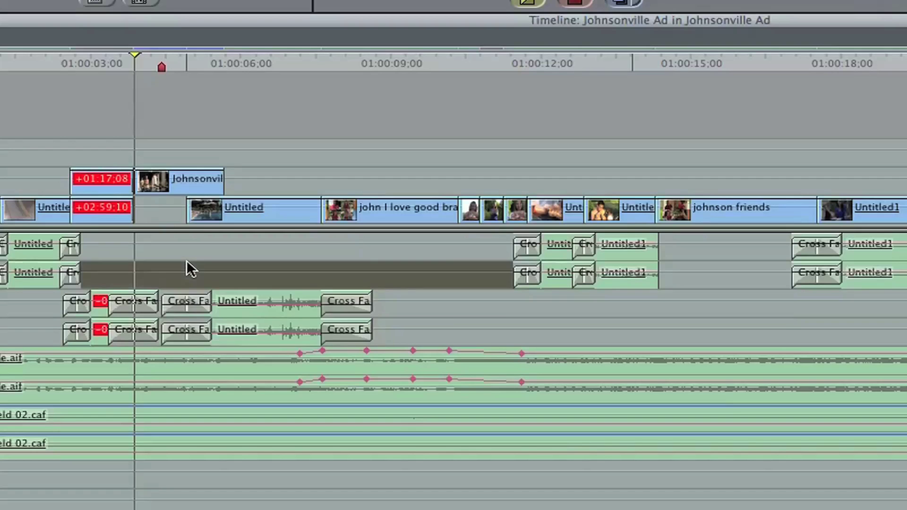
left_click(287, 107)
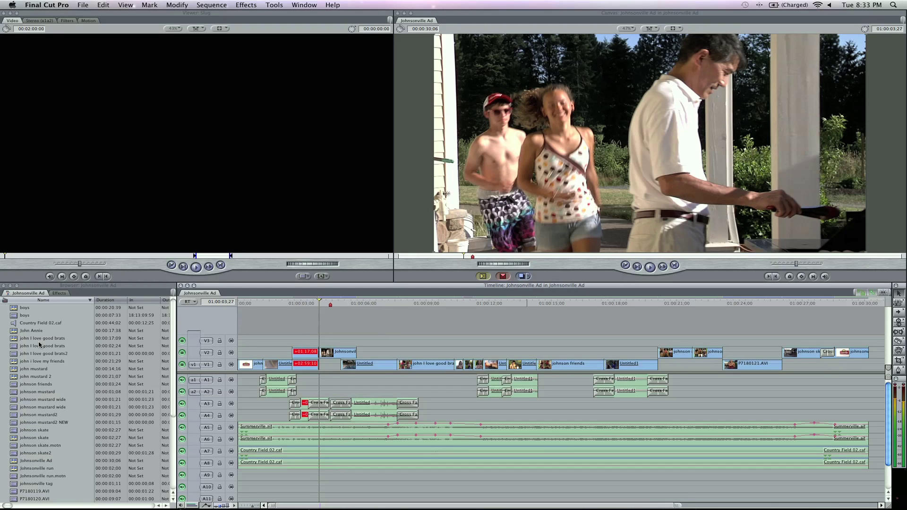
Cycle the Johnsonville Ad browser view through small icons to large icons.
scroll(67, 324, "down", 5)
scroll(96, 198, "up", 5)
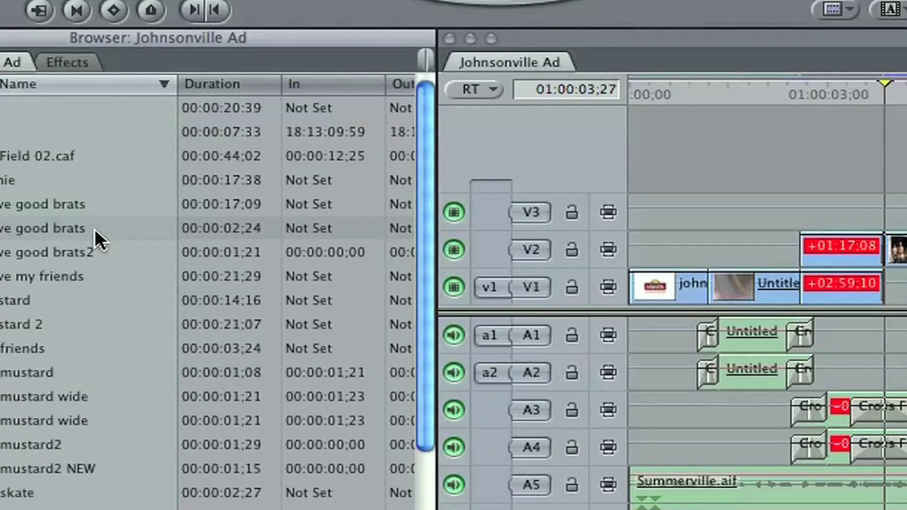
key("shift+h")
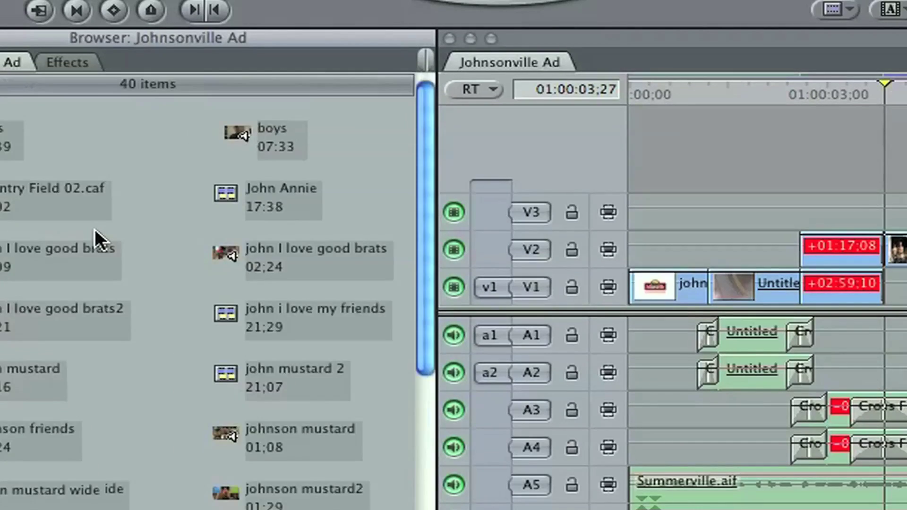
key("shift+h")
key("shift+h")
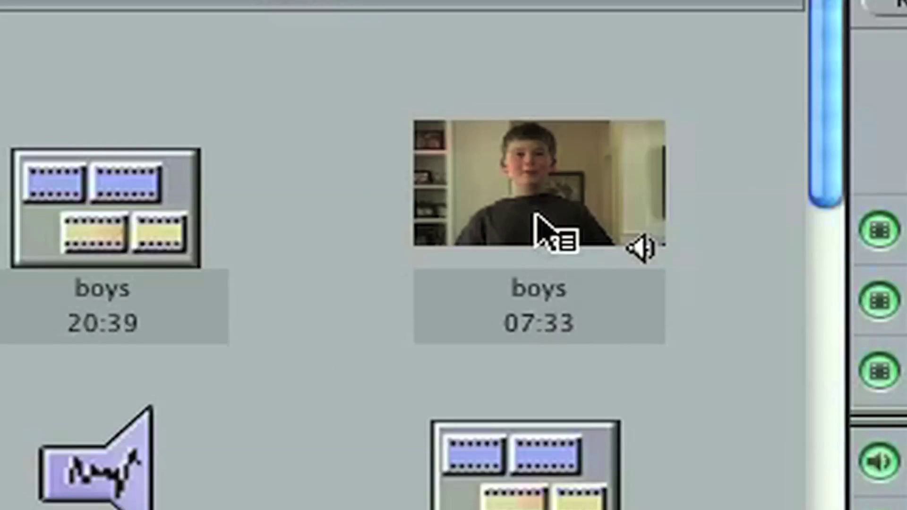
Scrub the boys clip thumbnail with the Scrub Video tool to preview its frames.
key("h")
left_click_drag(277, 203, 244, 203)
left_click_drag(484, 210, 391, 209)
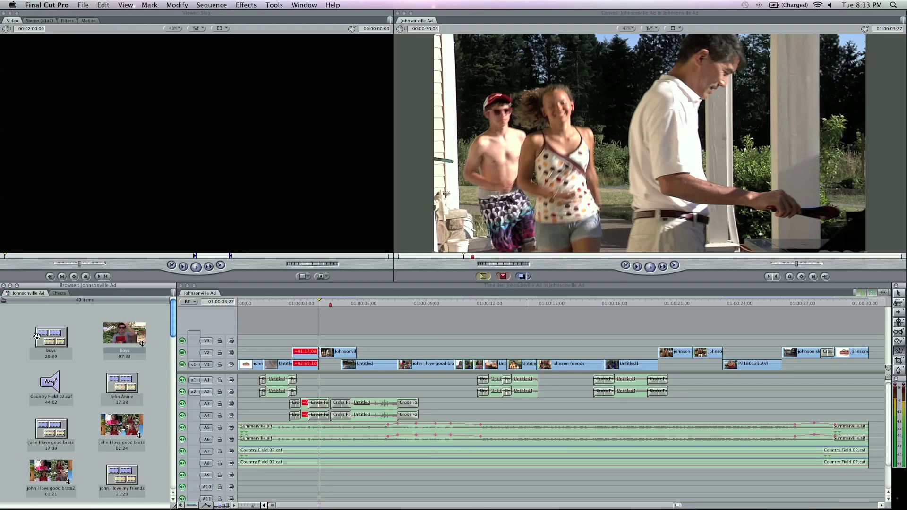
Scrub through the boys clip thumbnail, then select the boys clip.
key("h")
mouse_move(120, 335)
left_mouse_down()
mouse_move(142, 334)
mouse_move(122, 337)
left_mouse_up()
key("a")
left_click(122, 337)
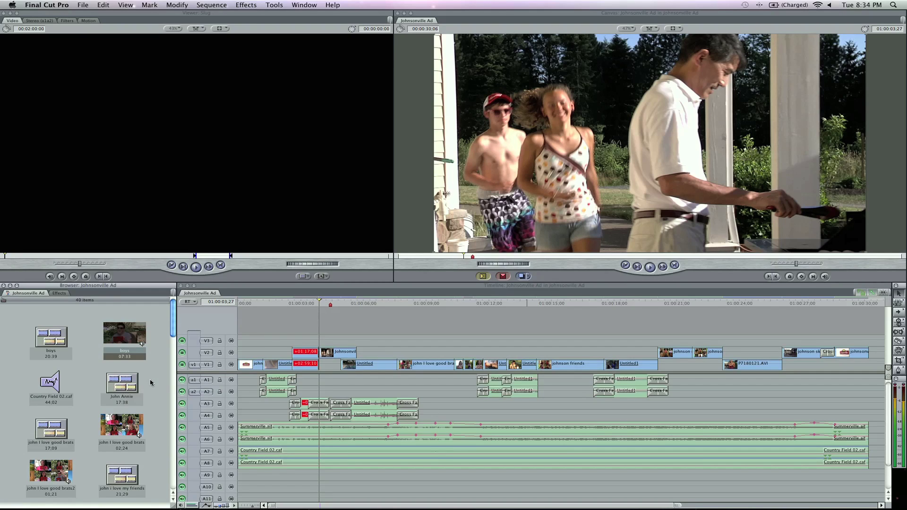
Cycle the browser back to list view with Name, Duration and In columns, then activate the timeline.
key("shift+h")
key("shift+h")
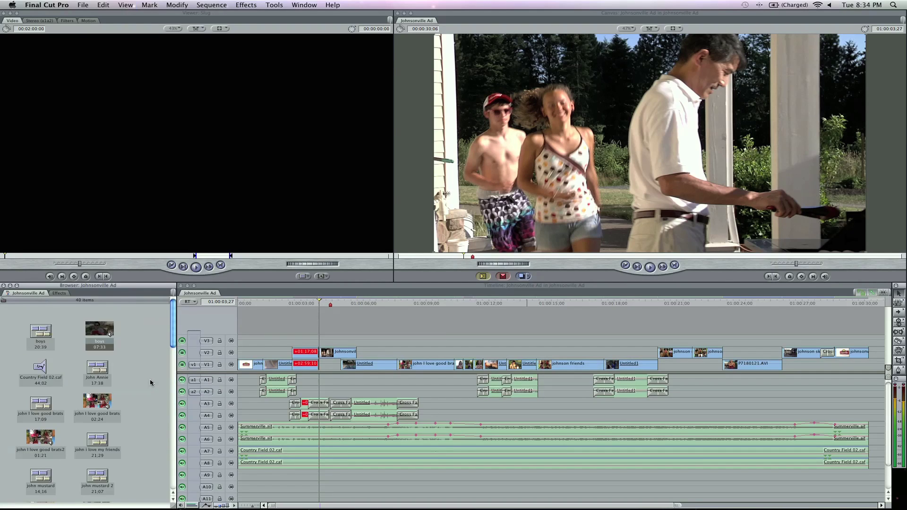
key("shift+h")
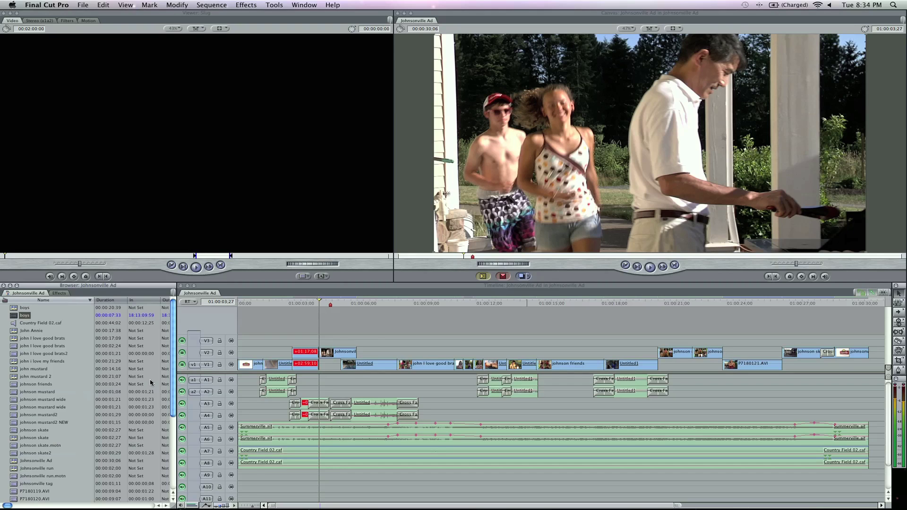
left_click(387, 329)
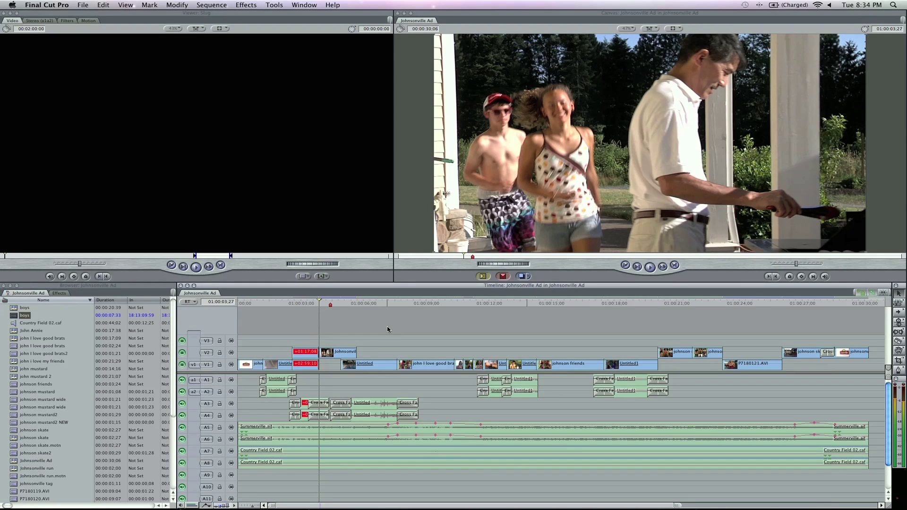